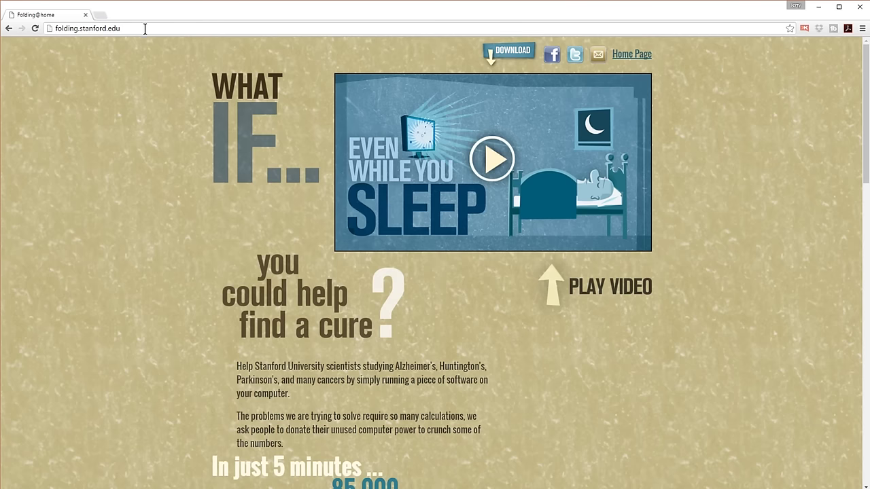
Scroll down the folding.stanford.edu homepage and open the Download Here instructions.
click(144, 28)
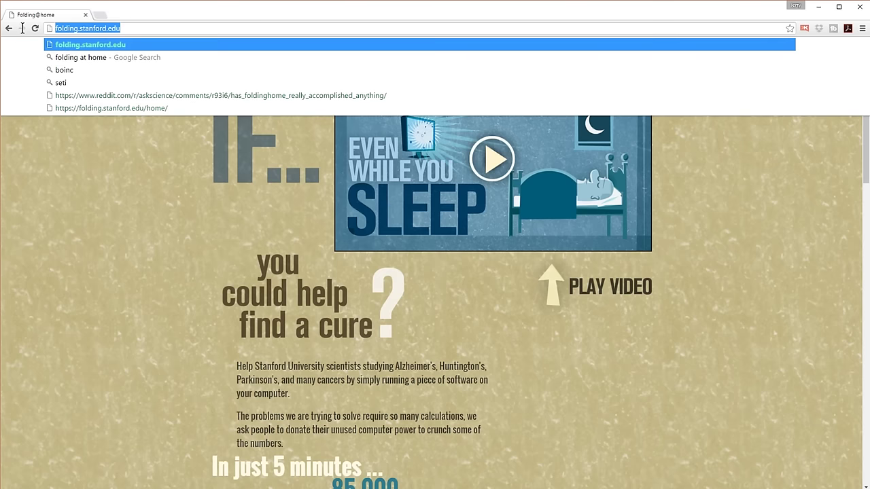
click(741, 224)
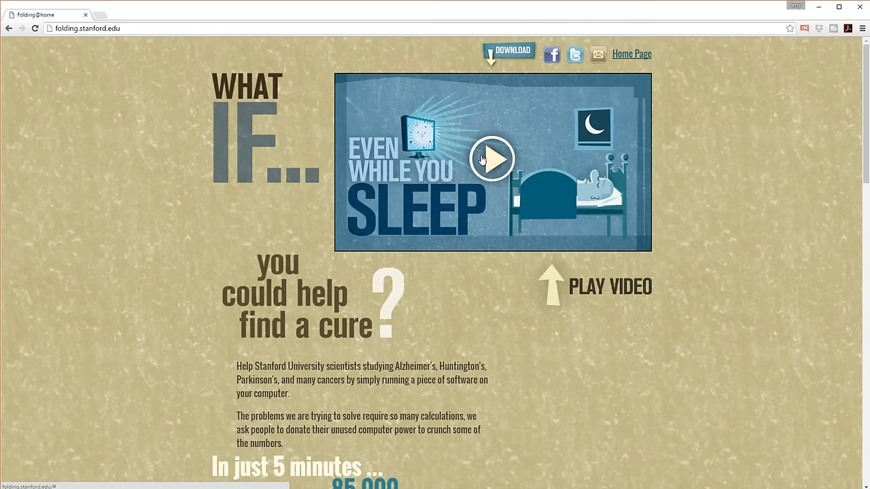
drag(863, 91, 861, 180)
drag(399, 180, 333, 178)
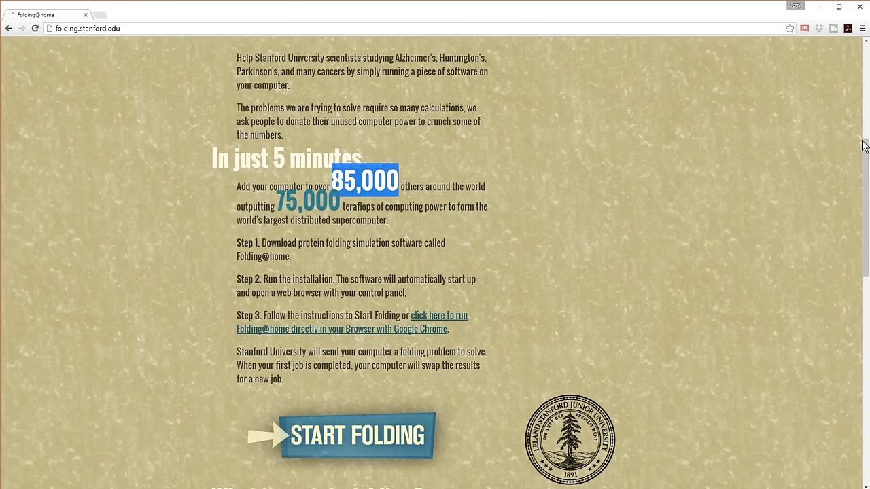
drag(864, 141, 857, 359)
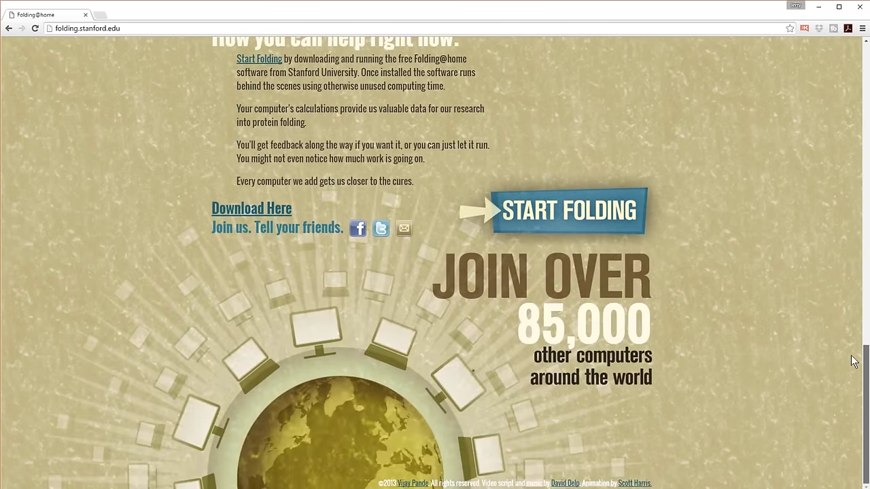
click(255, 207)
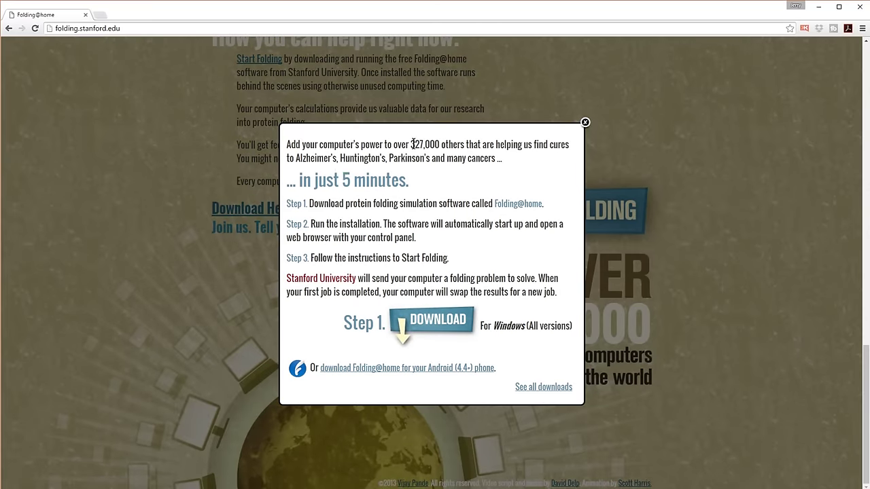
Highlight the 327,000 contributor count on the Folding@home homepage.
drag(441, 143, 407, 143)
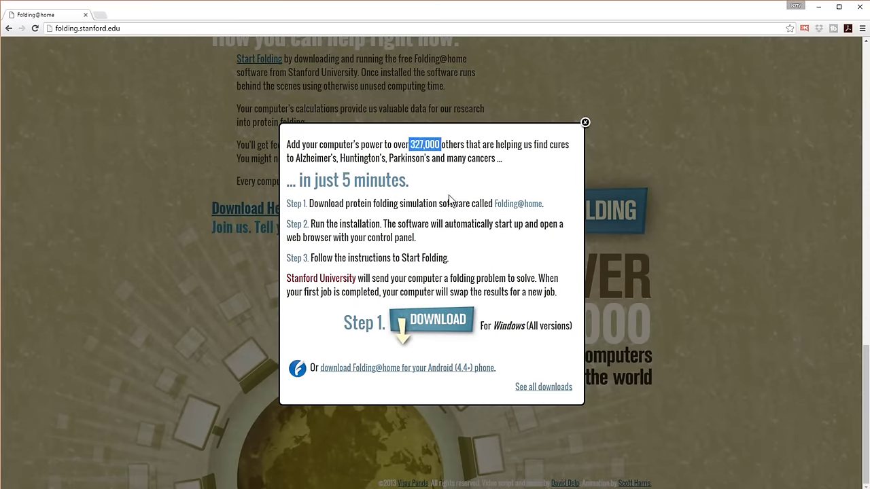
drag(441, 144, 409, 144)
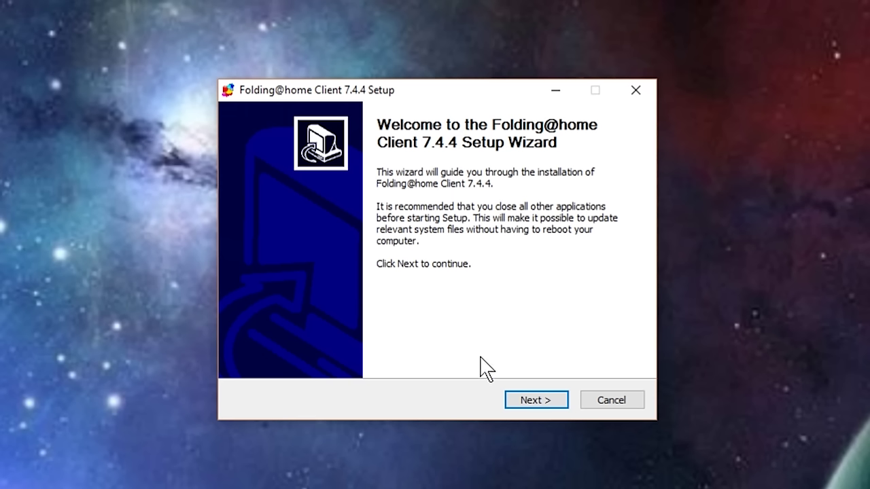
Accept the license, keep Express install, and finish with Start Folding@home checked.
click(547, 401)
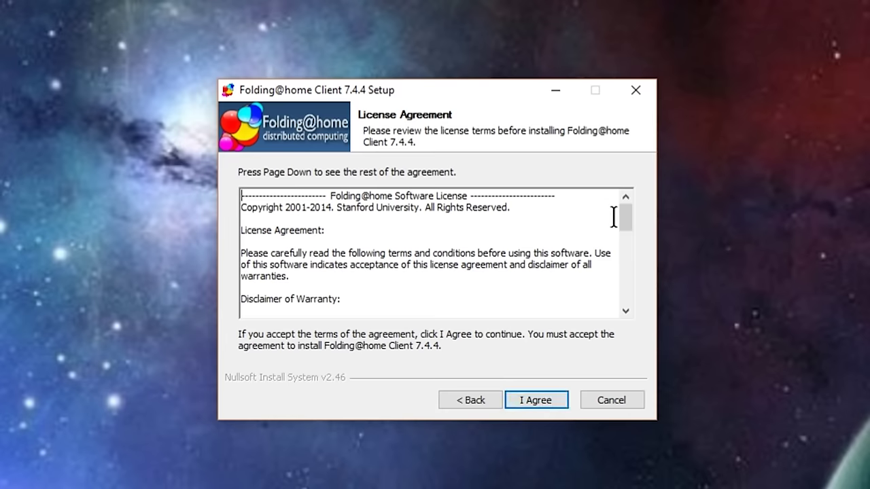
drag(626, 218, 540, 343)
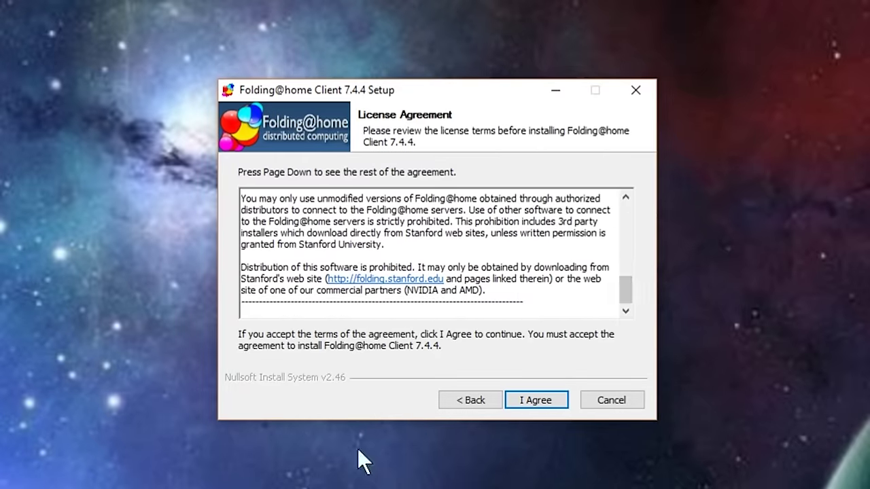
click(522, 399)
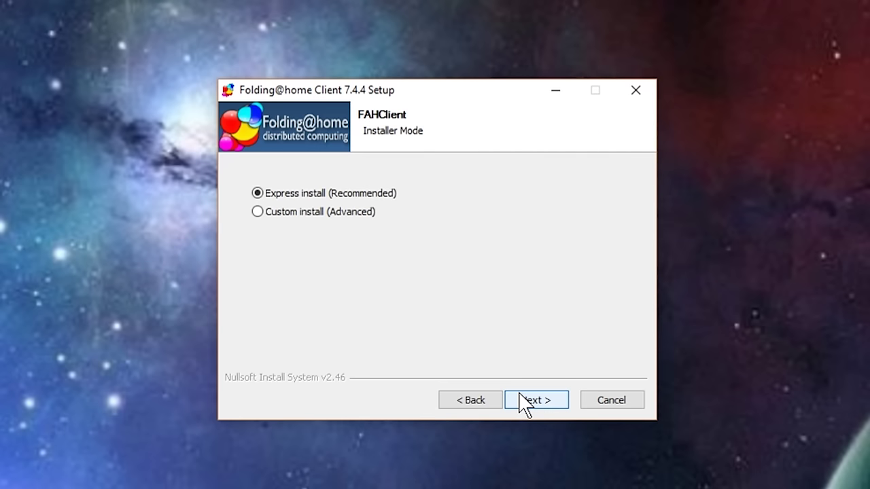
click(538, 401)
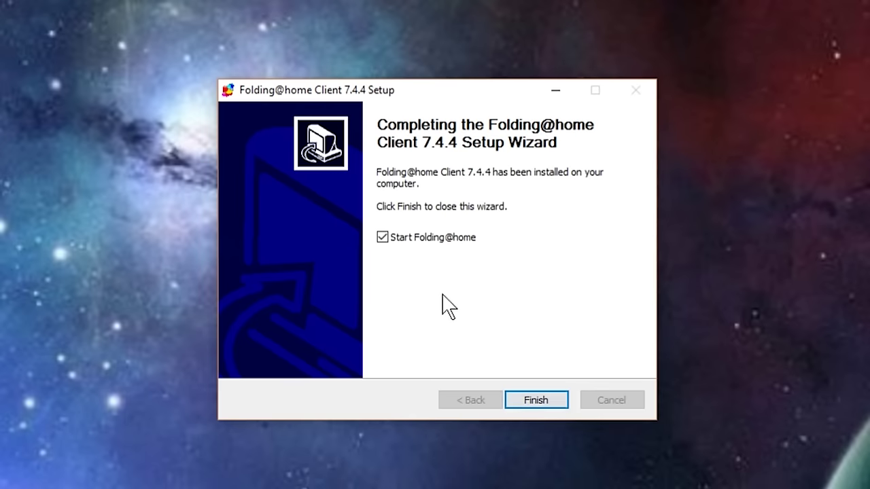
click(552, 400)
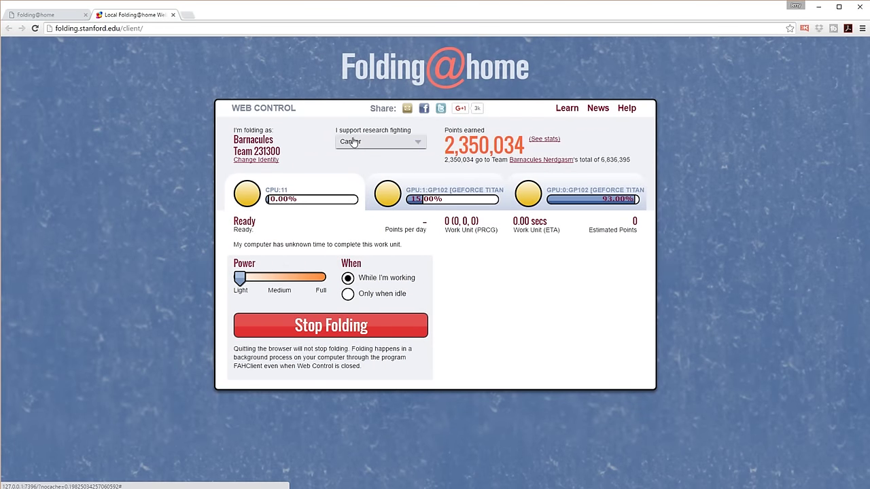
click(418, 143)
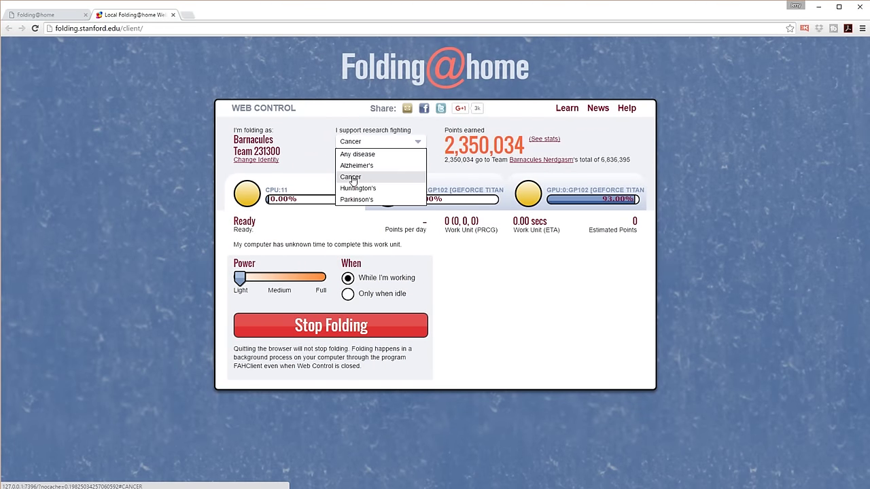
click(351, 177)
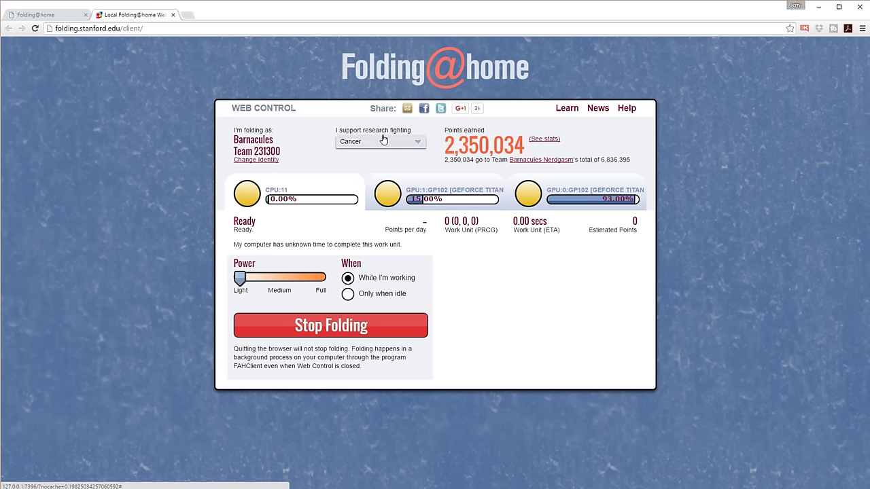
click(383, 141)
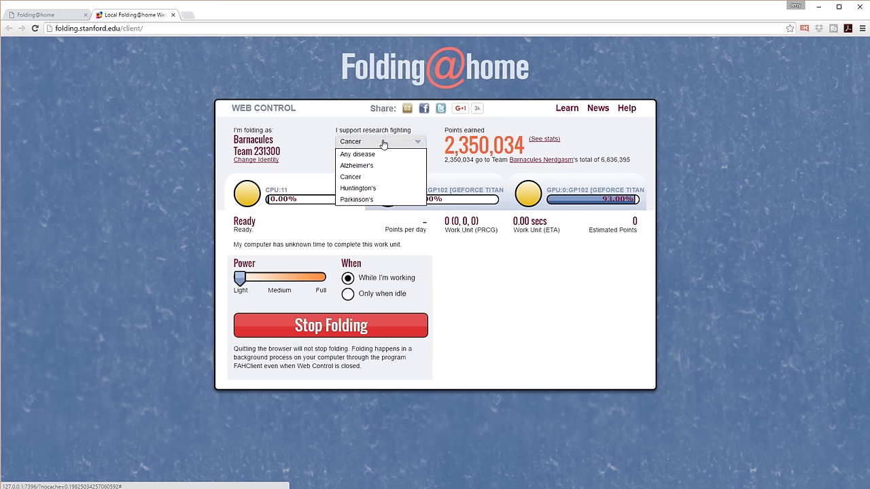
click(368, 177)
drag(233, 129, 162, 152)
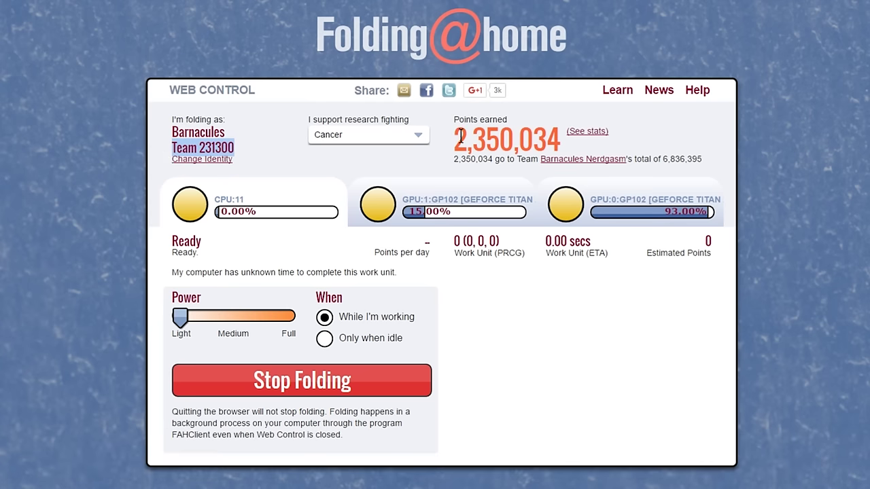
drag(456, 139, 559, 142)
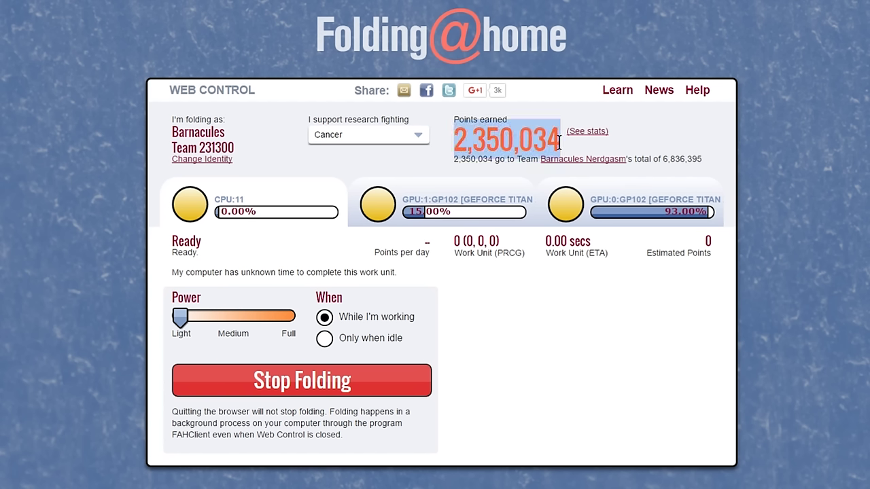
click(434, 158)
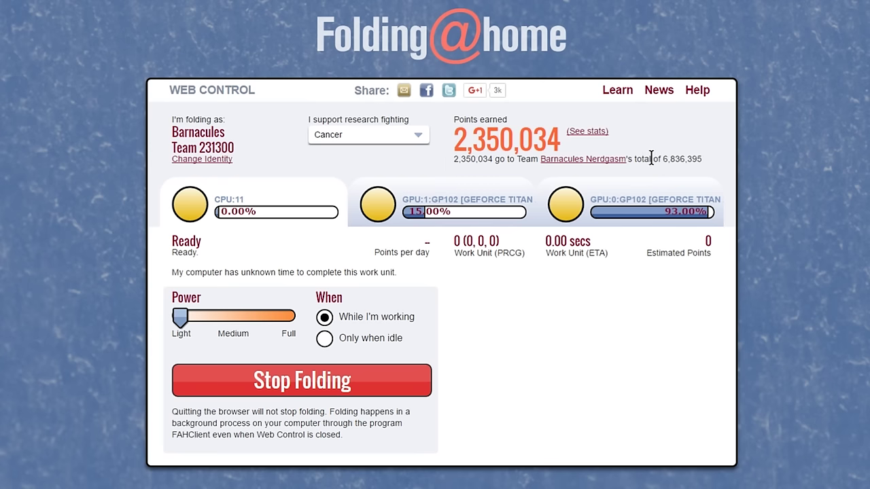
drag(662, 159, 714, 159)
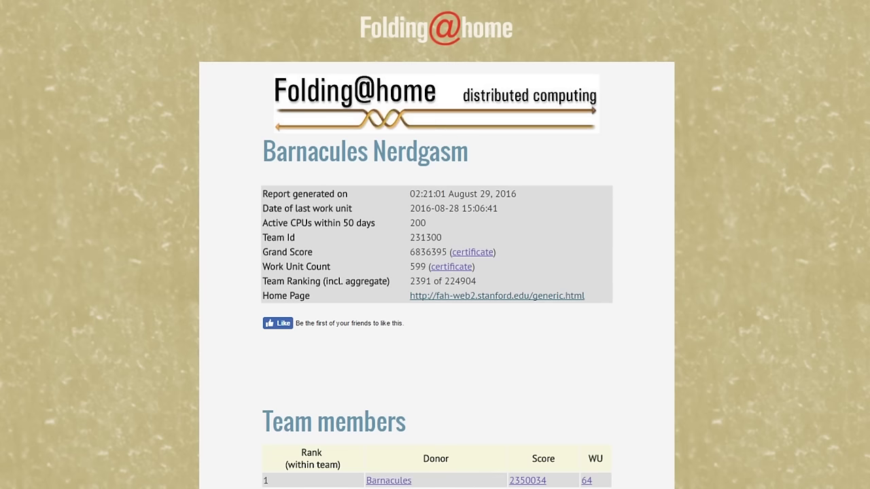
Scroll to the bottom of the team members list, select rows through rank 108, then deselect.
scroll(850, 324, down, 5)
scroll(822, 163, down, 1)
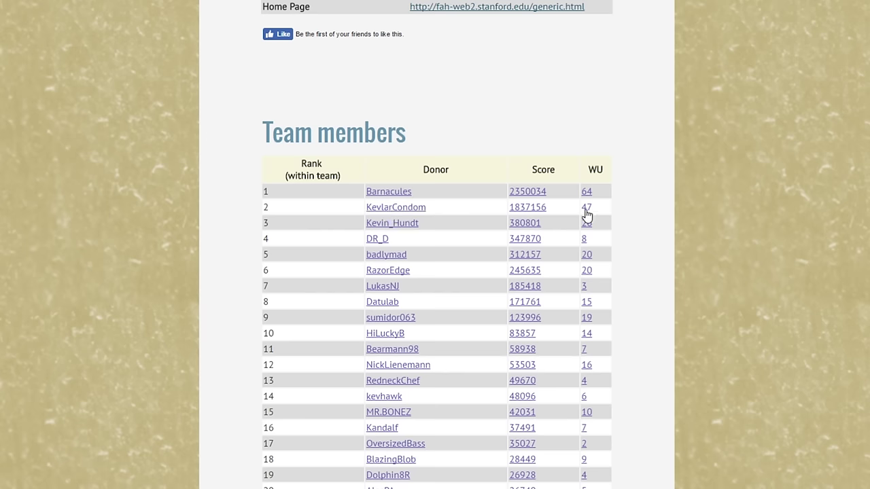
scroll(601, 217, down, 12)
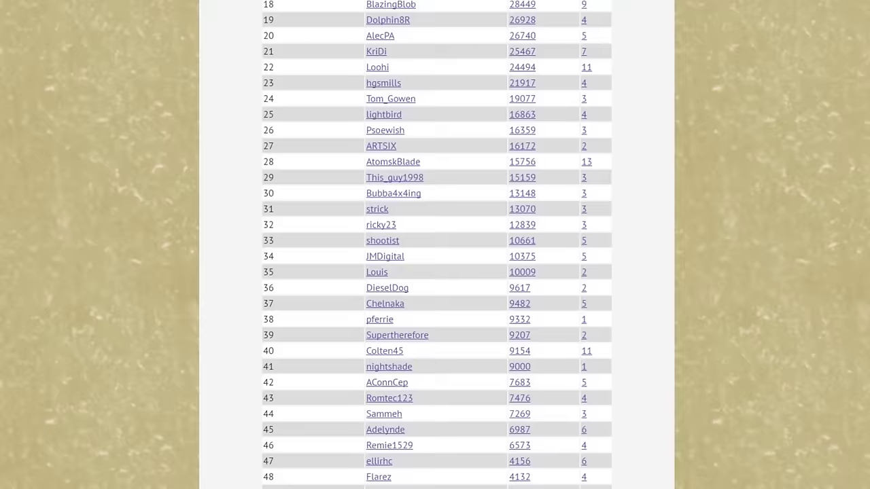
scroll(437, 245, down, 5)
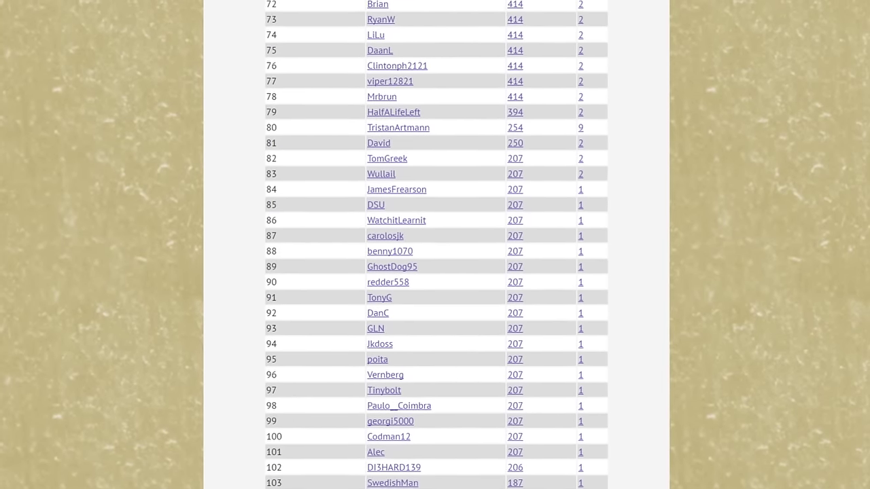
drag(272, 6, 296, 488)
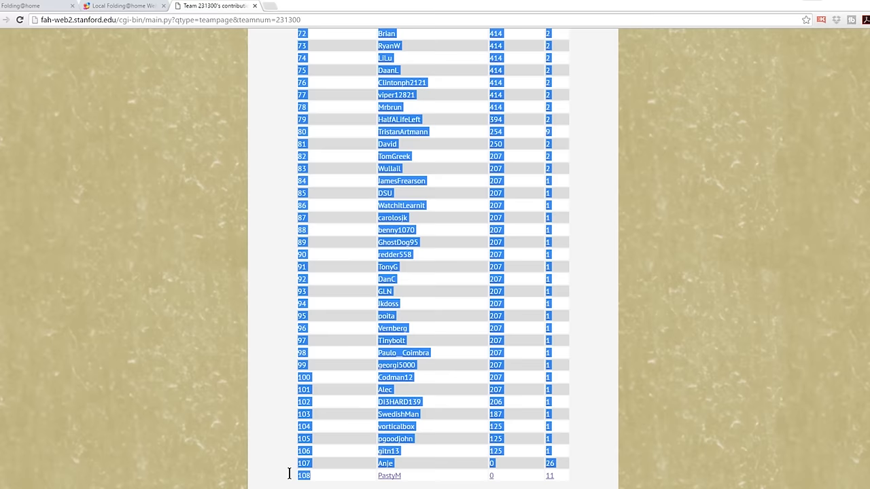
drag(297, 476, 311, 477)
click(642, 411)
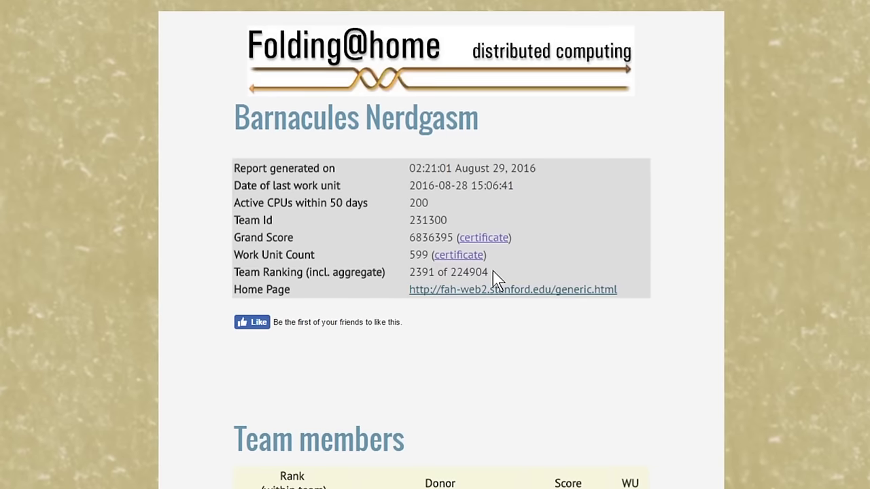
Highlight the team ranking 2391 of 224904 and scroll down to the members table.
drag(490, 273, 398, 272)
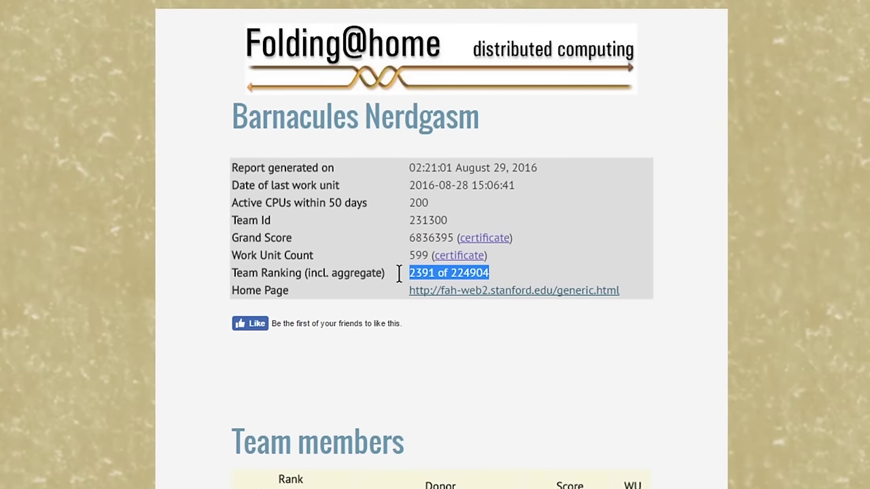
mouse_move(451, 273)
mouse_down()
mouse_move(499, 280)
mouse_move(450, 278)
mouse_up()
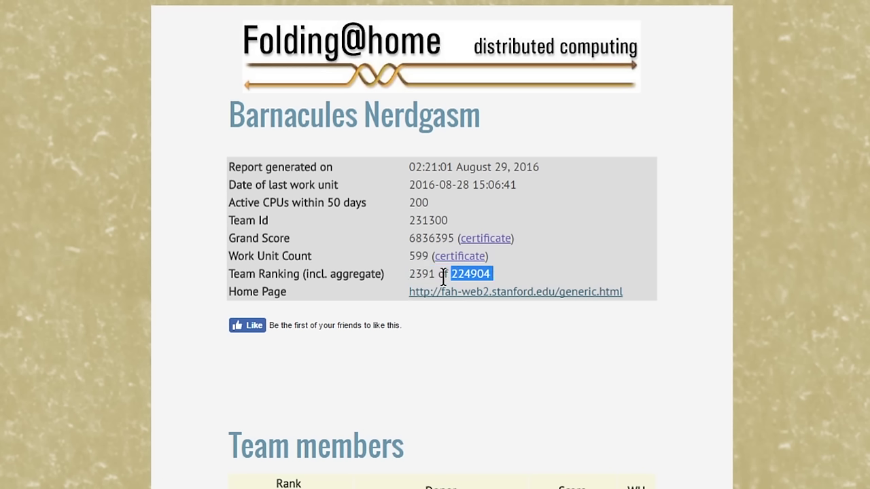
drag(488, 275, 405, 275)
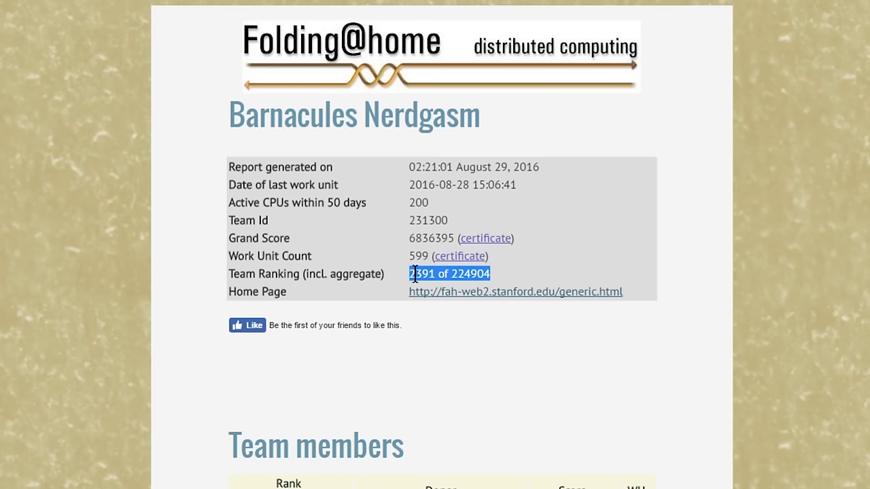
scroll(462, 336, down, 2)
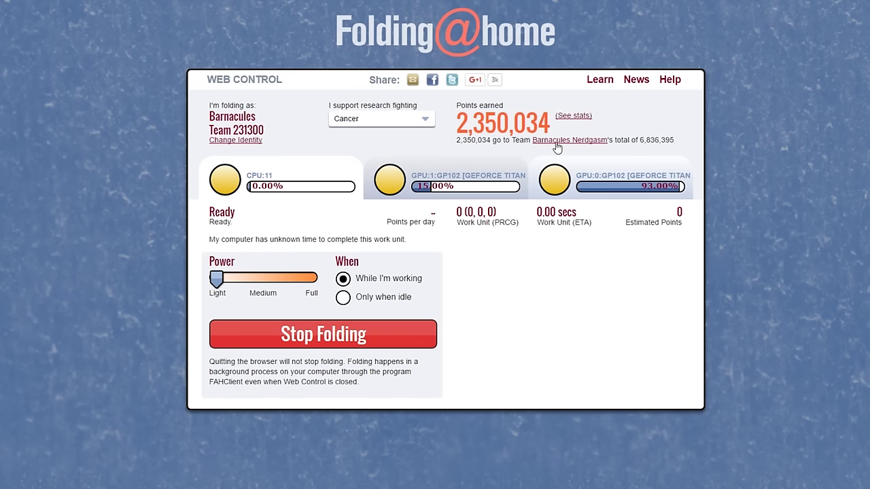
Raise folding power to Full and check CPU load in Task Manager.
drag(214, 278, 297, 286)
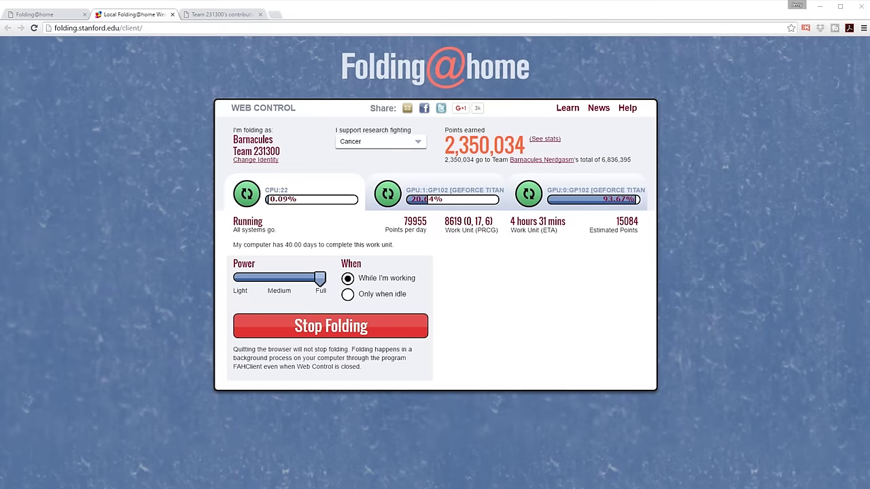
key(ctrl+shift+Escape)
drag(796, 238, 766, 226)
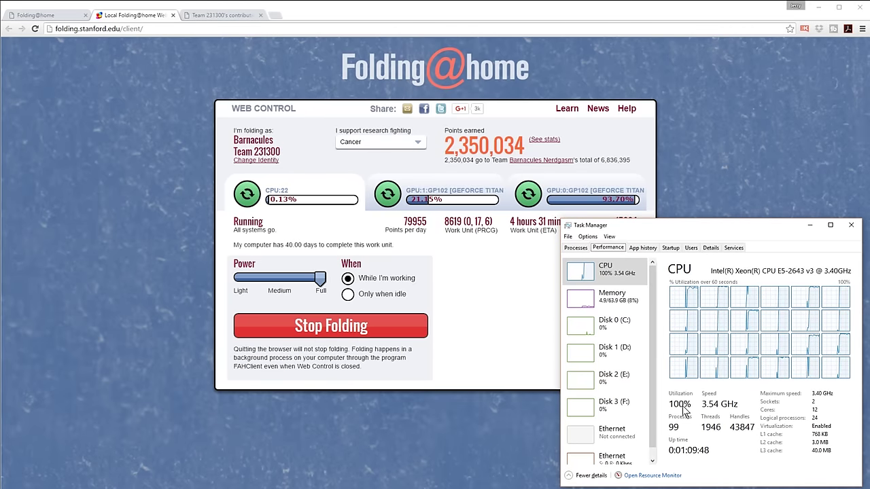
click(851, 225)
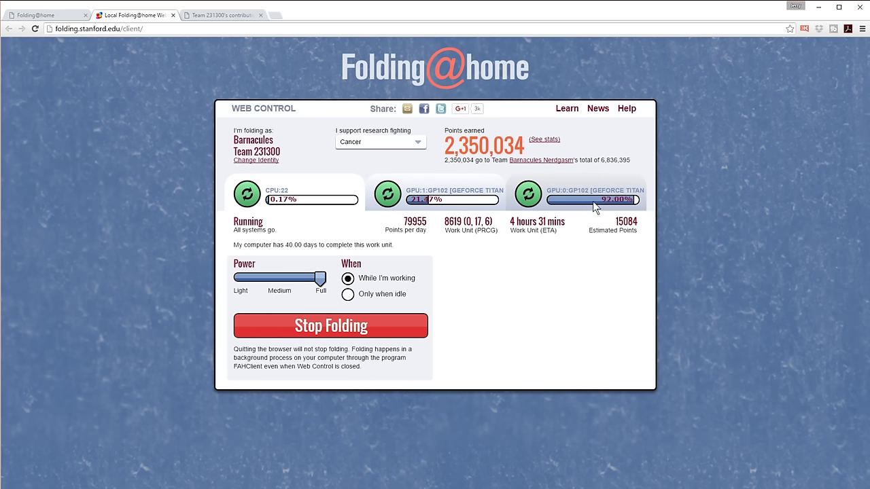
Try Medium and Light folding power, then return the slider to Full.
drag(322, 277, 280, 279)
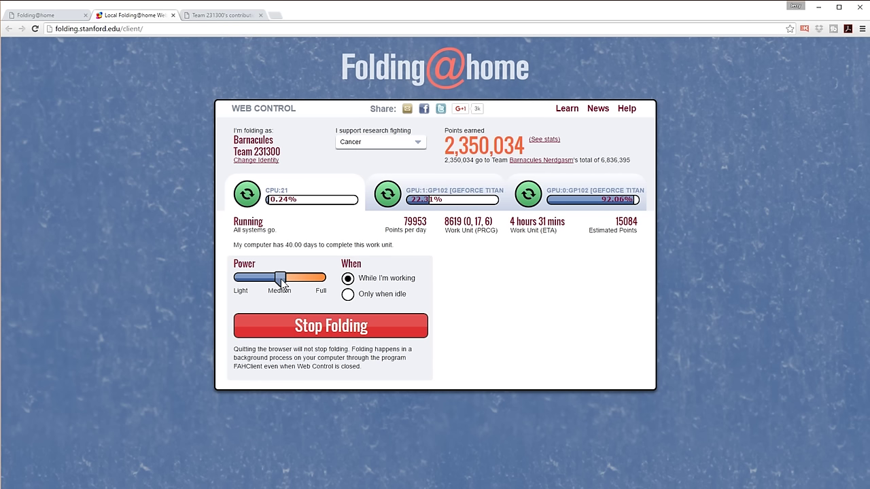
click(257, 281)
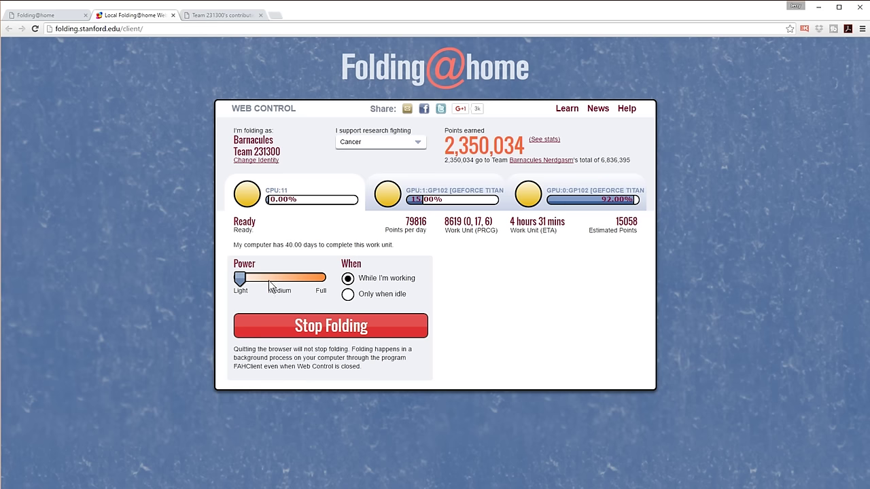
drag(270, 283, 326, 281)
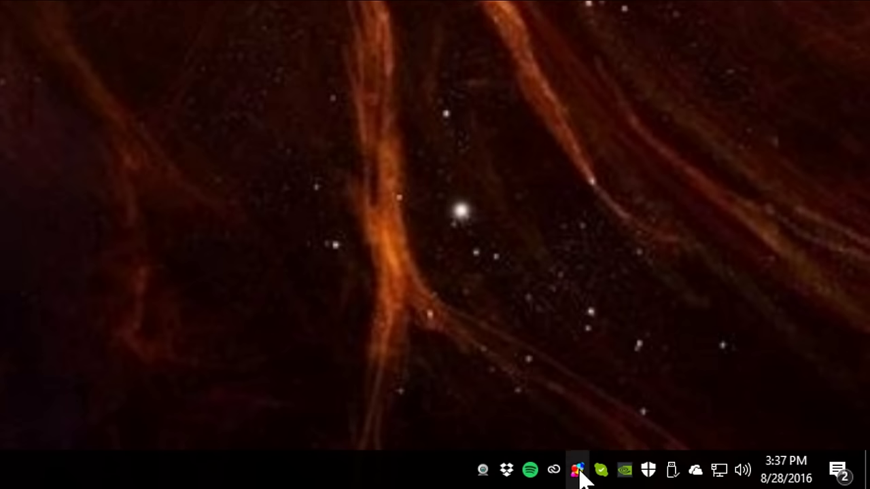
Choose Advanced Control from the Folding@home tray icon's menu.
right_click(579, 473)
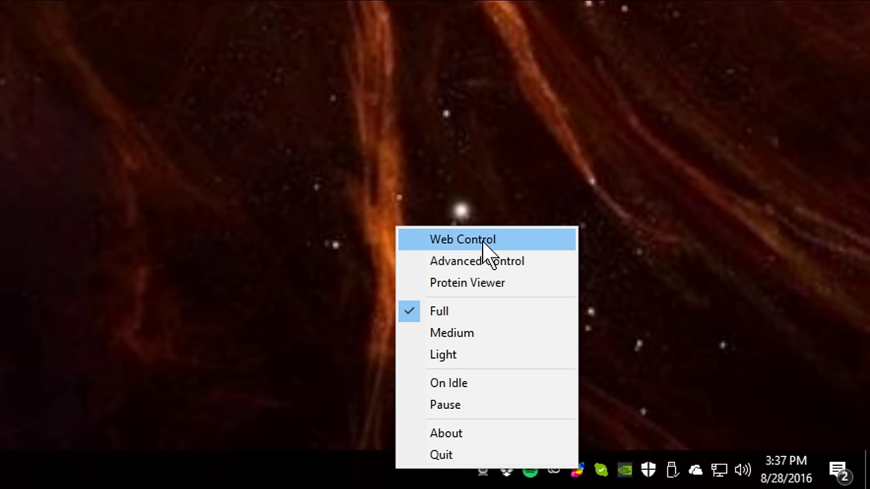
click(517, 263)
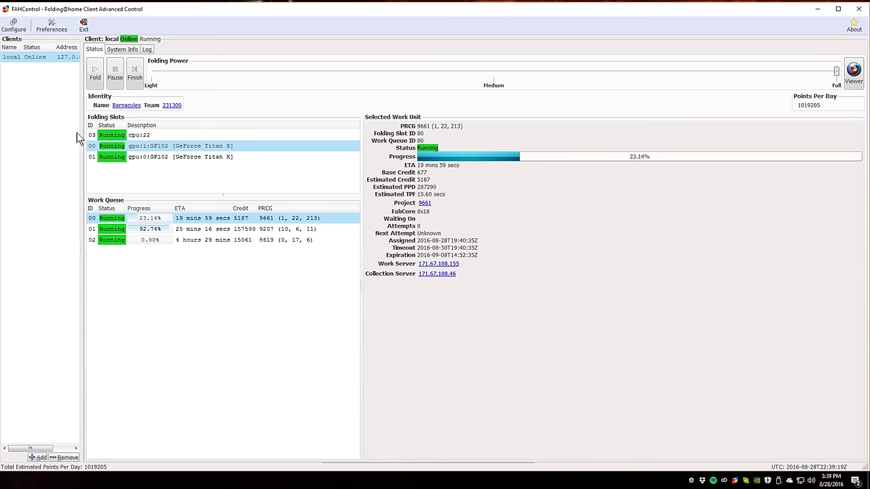
click(139, 136)
click(155, 146)
click(155, 157)
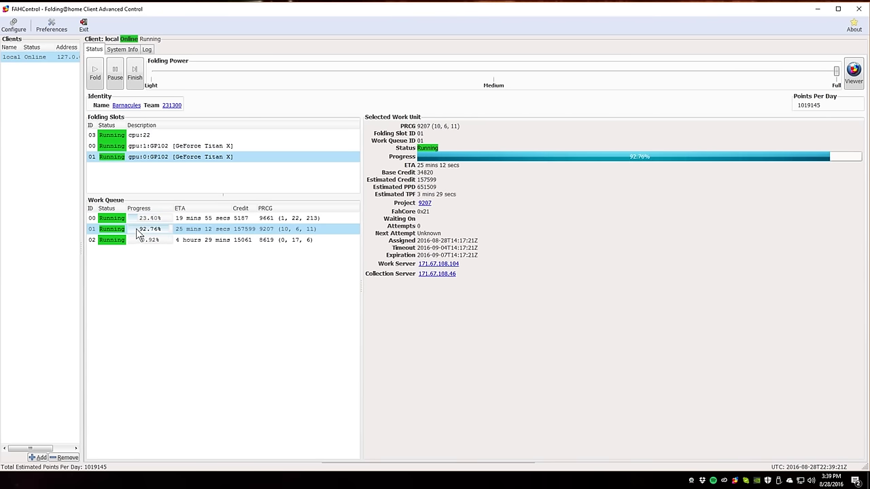
click(212, 219)
click(218, 231)
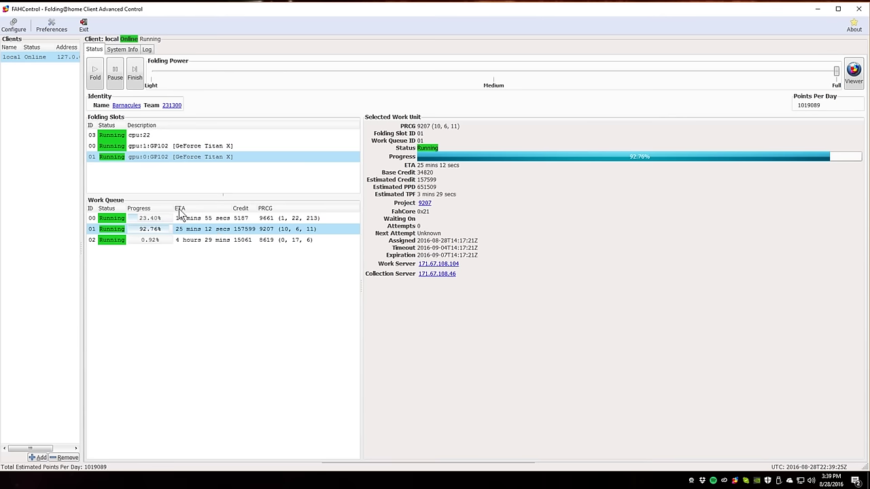
click(195, 219)
click(424, 204)
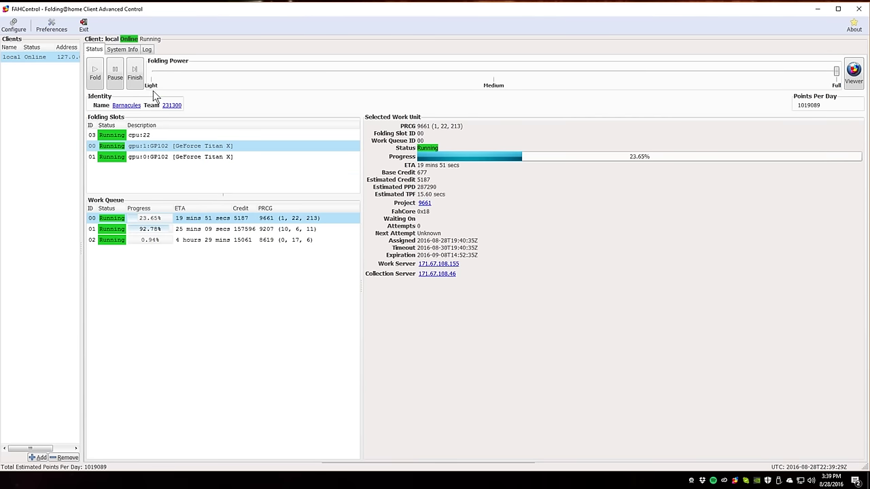
click(123, 51)
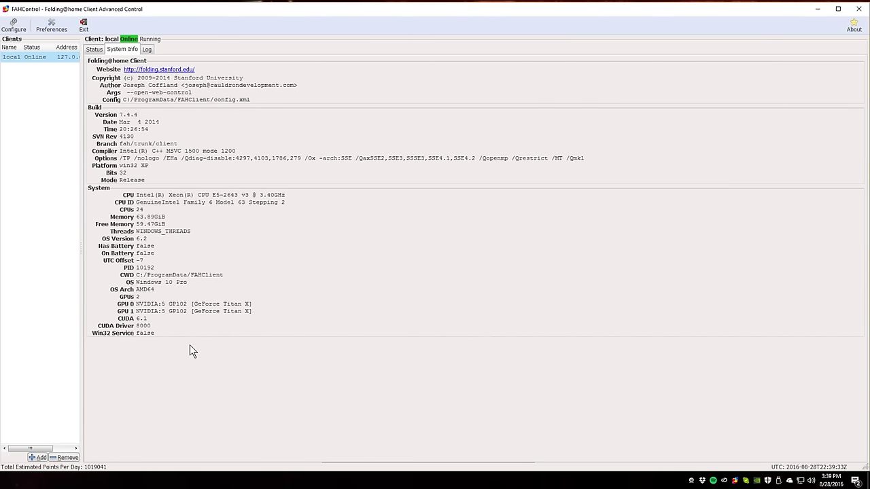
click(148, 50)
scroll(248, 400, up, 2)
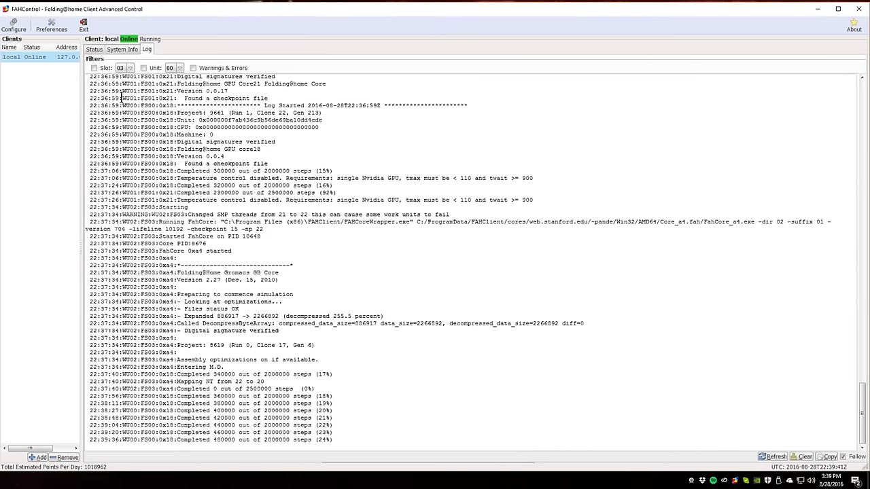
click(94, 52)
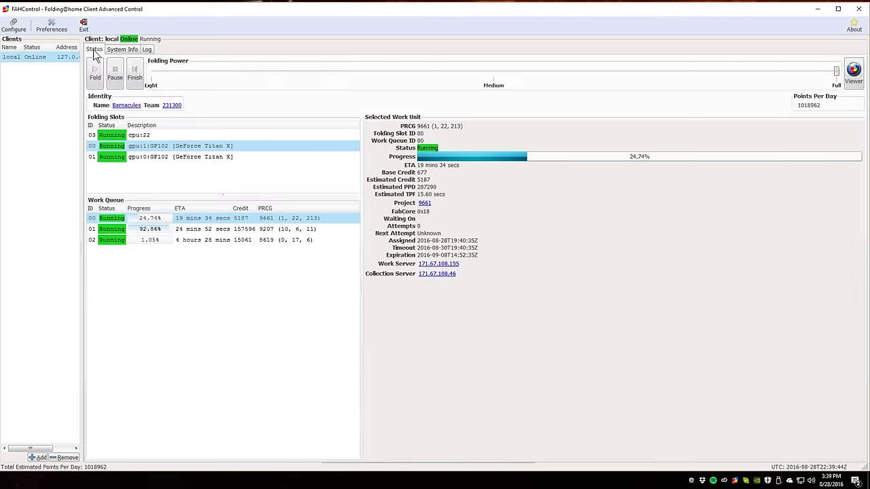
Launch the Viewer showing the current work unit's 3D protein structure.
click(854, 75)
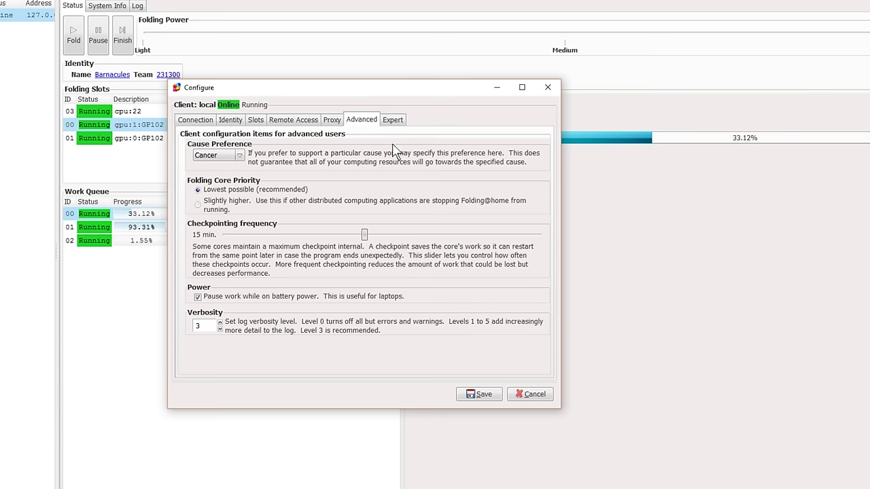
Nudge the Configure dialog slightly to the right.
drag(374, 93, 402, 91)
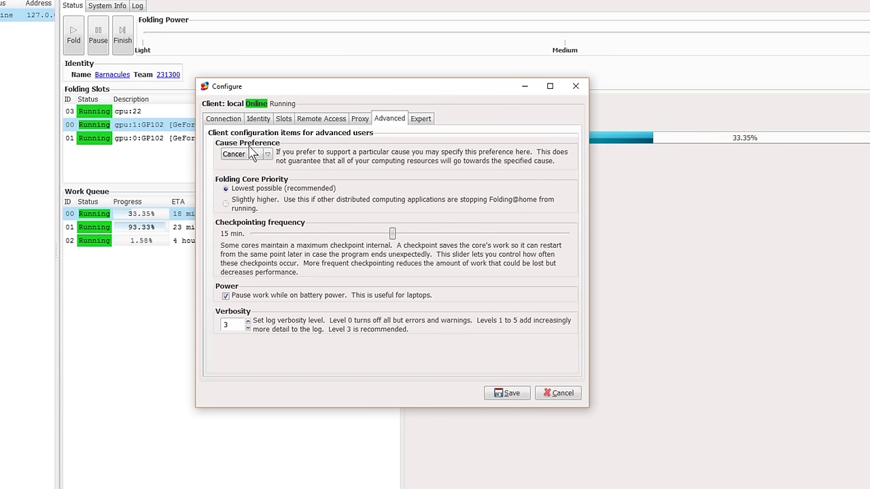